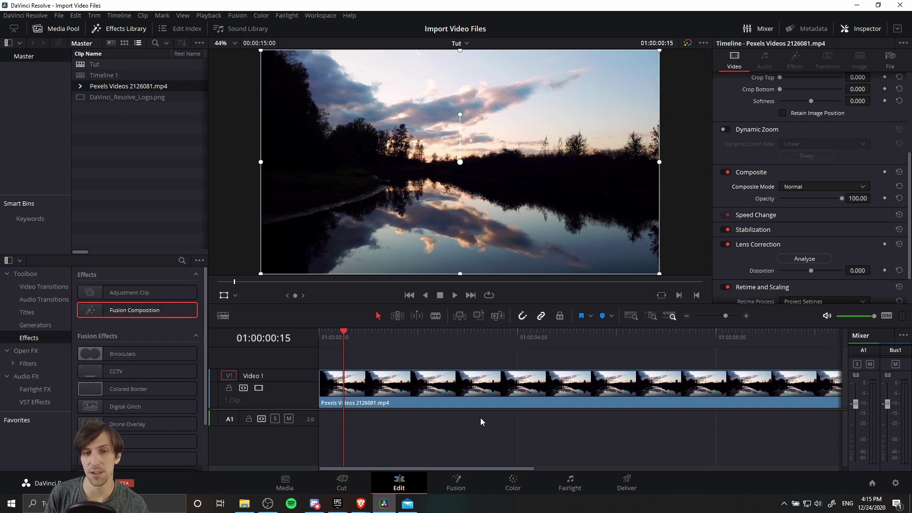
# Open the sunset clip on the Color page and move node 01 aside to make room.
pyautogui.click(446, 380)
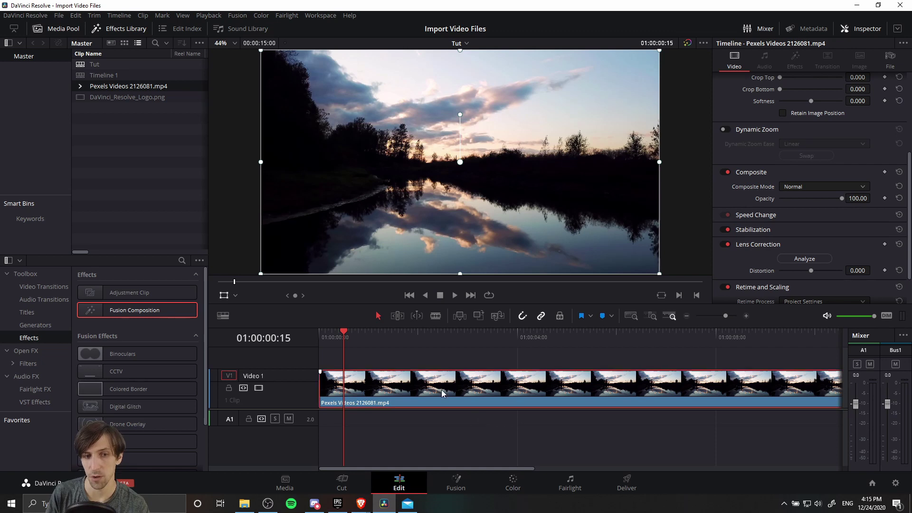
pyautogui.click(513, 483)
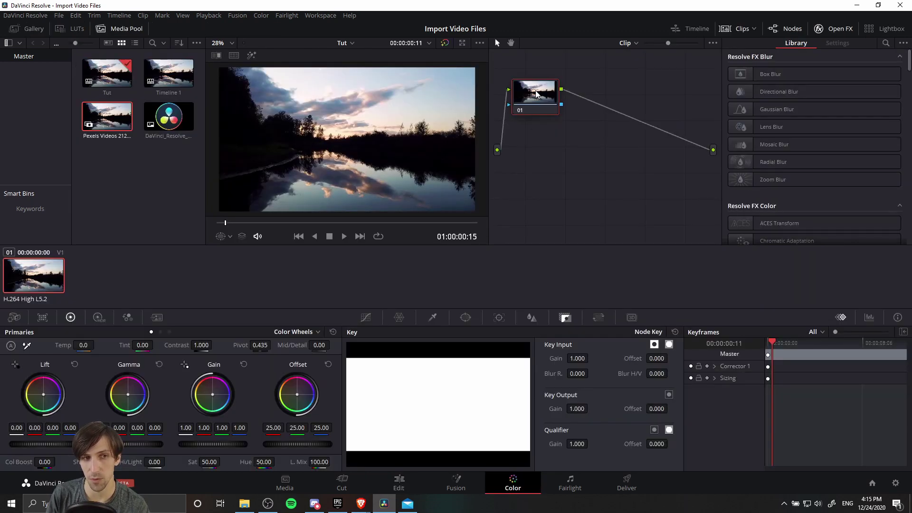
pyautogui.moveTo(537, 94); pyautogui.dragTo(559, 108)
pyautogui.moveTo(550, 162); pyautogui.dragTo(562, 169)
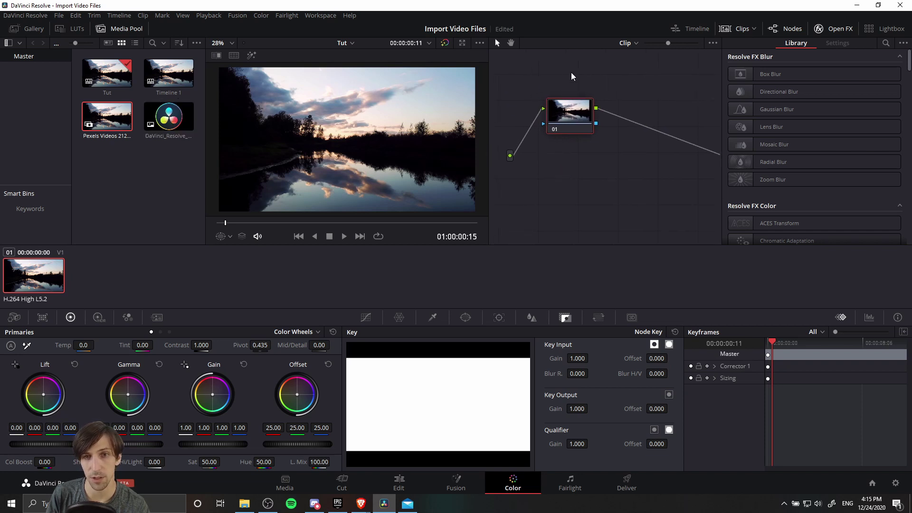
# Add the DaVinci_Resolve logo from the Media Pool as an External Matte node beside node 01.
pyautogui.moveTo(146, 117); pyautogui.dragTo(566, 199)
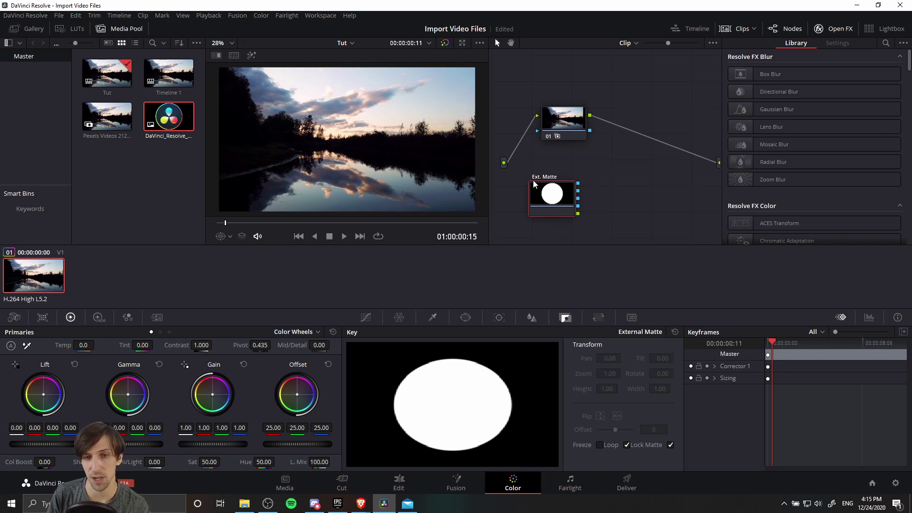
pyautogui.moveTo(558, 189); pyautogui.dragTo(540, 189)
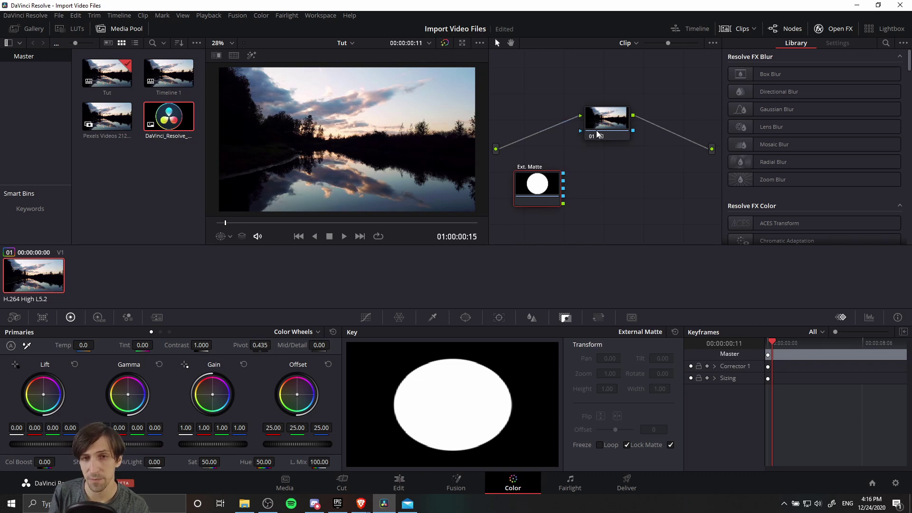
pyautogui.moveTo(607, 125); pyautogui.dragTo(609, 128)
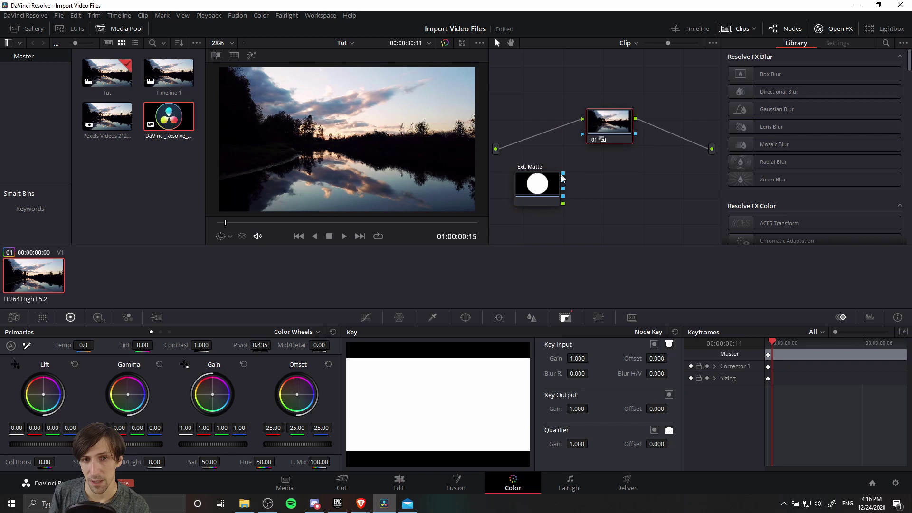
# Wire the Ext. Matte output into node 01's blue key input and recentre the node graph.
pyautogui.moveTo(564, 178); pyautogui.dragTo(584, 138)
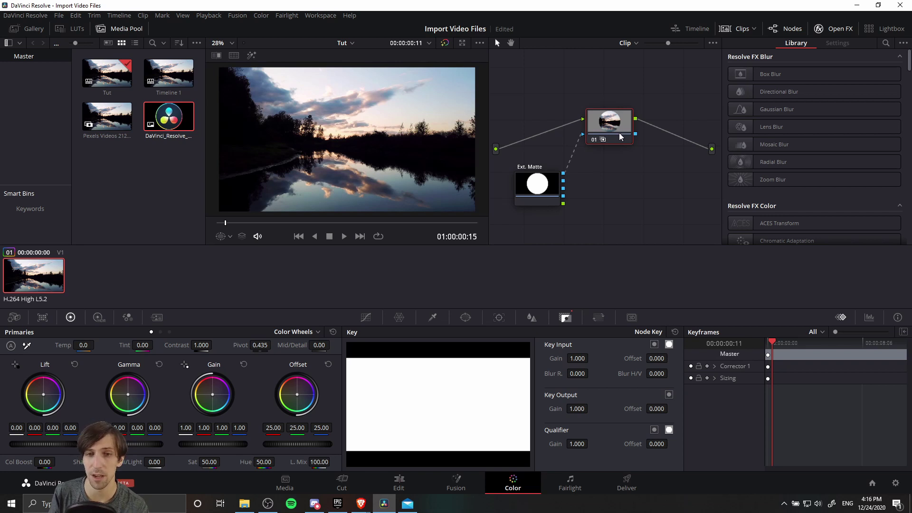
pyautogui.moveTo(620, 137); pyautogui.dragTo(594, 133)
pyautogui.moveTo(632, 160); pyautogui.dragTo(654, 161)
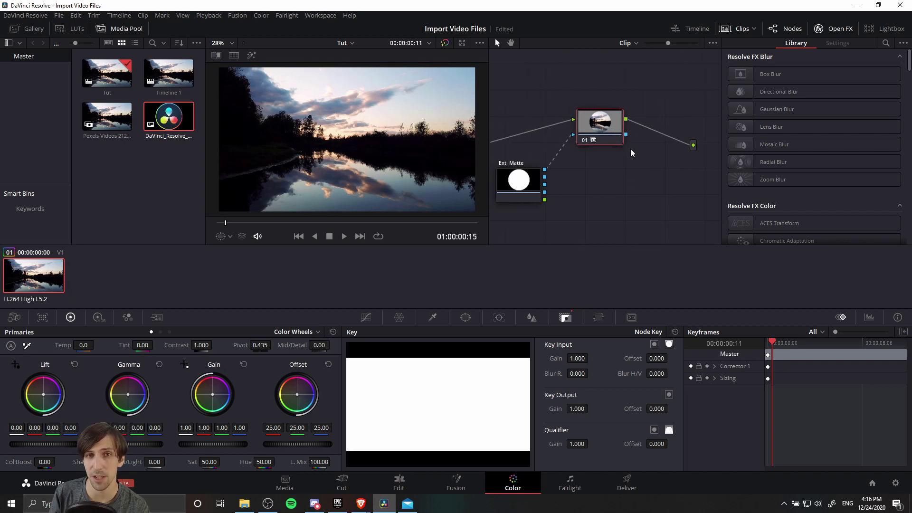
# Add an Alpha Output to the node tree and connect node 01's alpha to it.
pyautogui.rightClick(691, 162)
pyautogui.moveTo(725, 183)
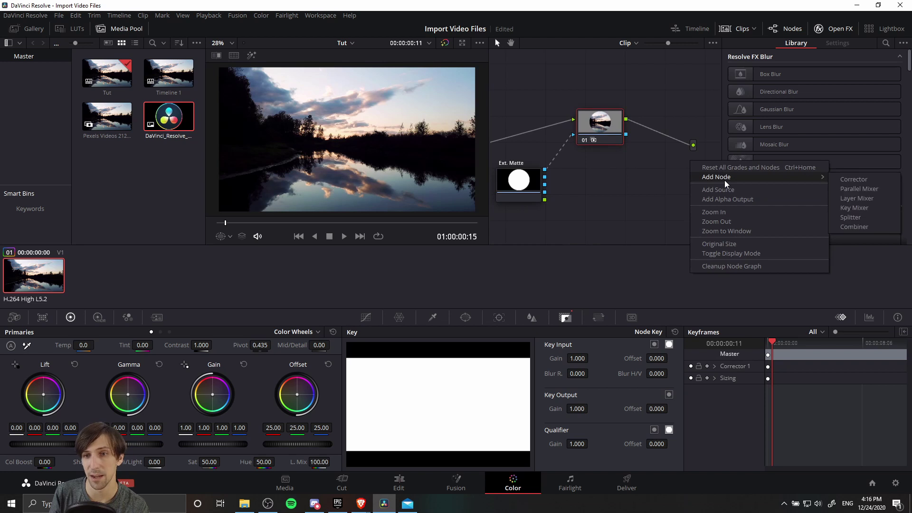
pyautogui.click(727, 199)
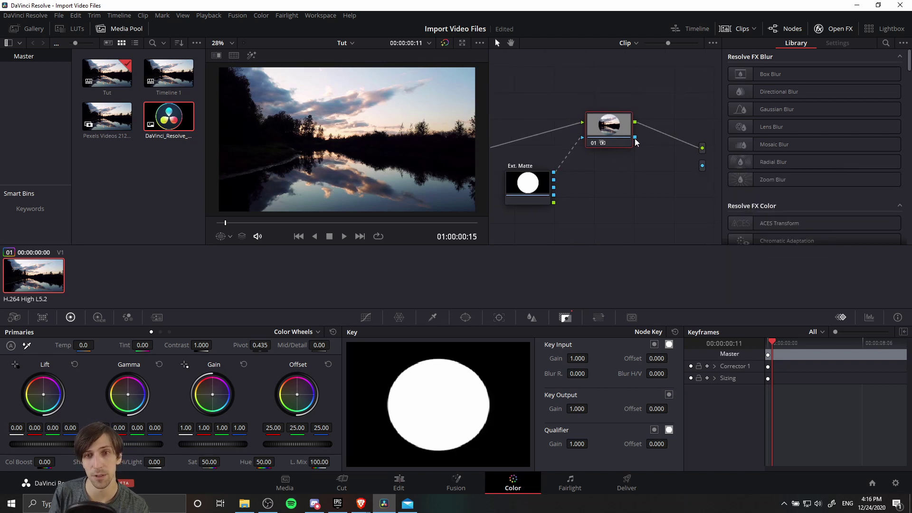
pyautogui.moveTo(635, 140); pyautogui.dragTo(703, 170)
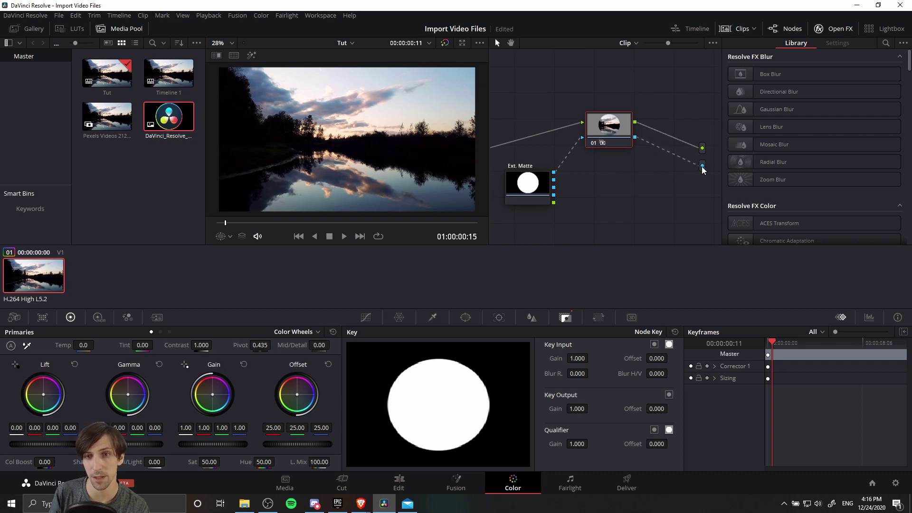
pyautogui.click(528, 182)
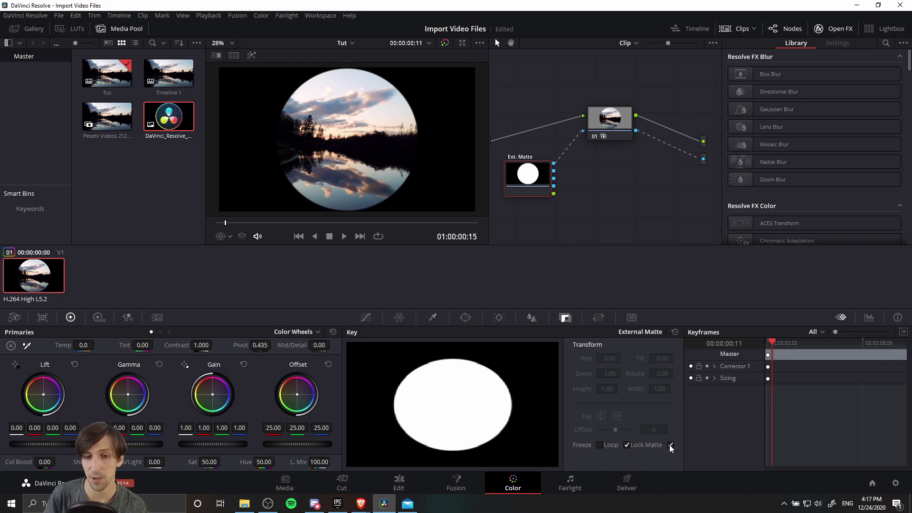
# Unlock the matte, then set Zoom 0.65, Pan -800 and raise Tilt to about 645.30.
pyautogui.click(671, 445)
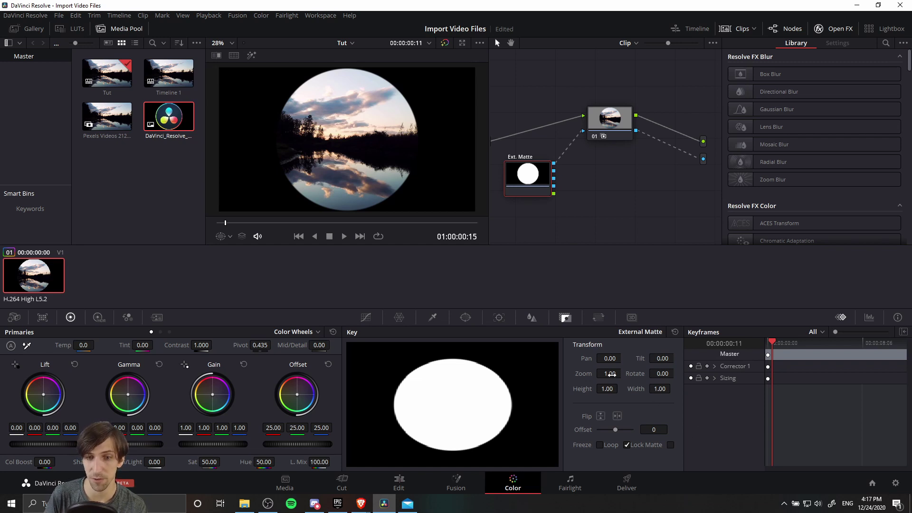
pyautogui.moveTo(612, 374); pyautogui.dragTo(293, 165)
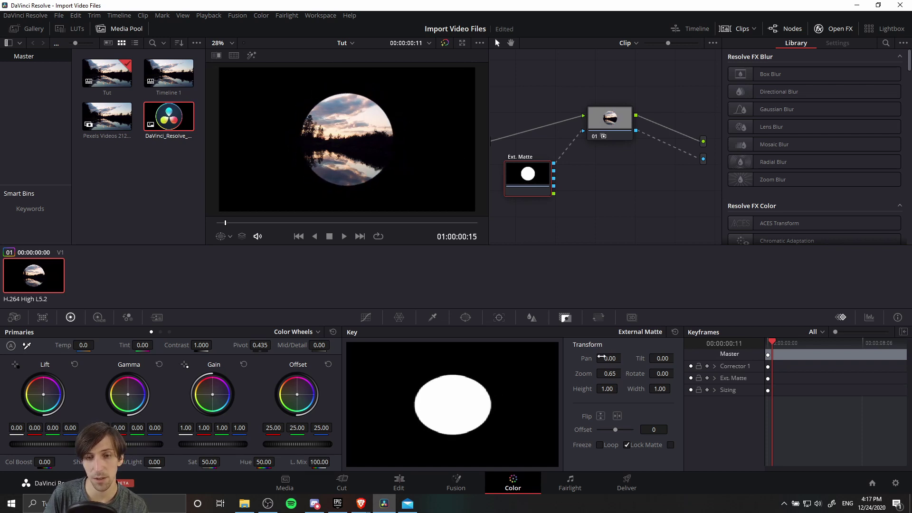
pyautogui.moveTo(605, 357); pyautogui.dragTo(674, 357)
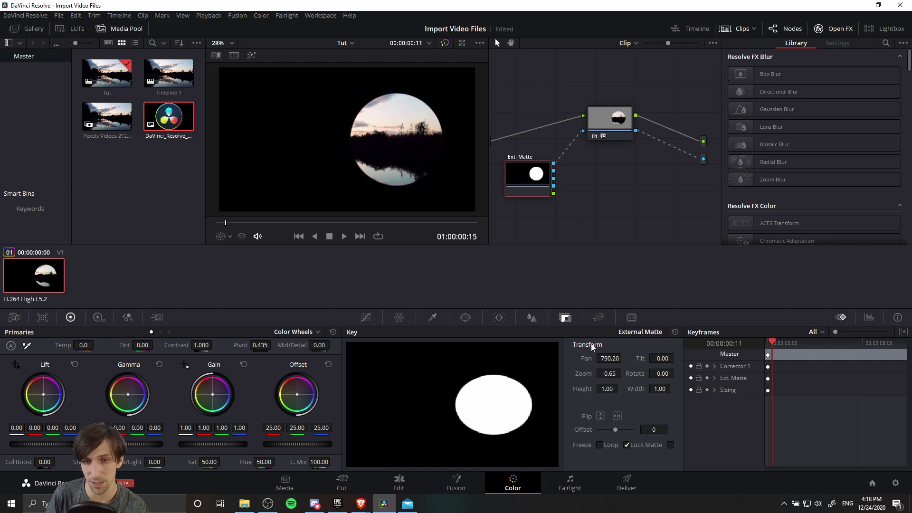
pyautogui.doubleClick(613, 358)
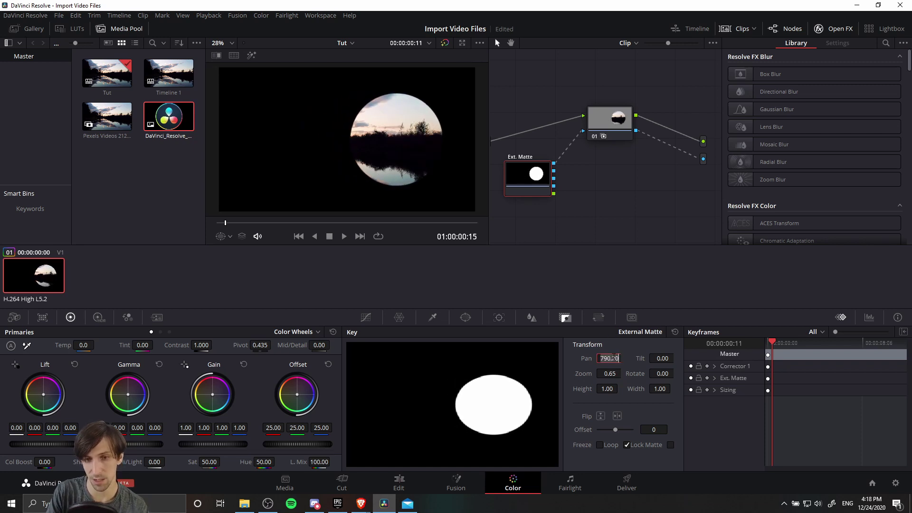
pyautogui.write('0')
pyautogui.press('Return')
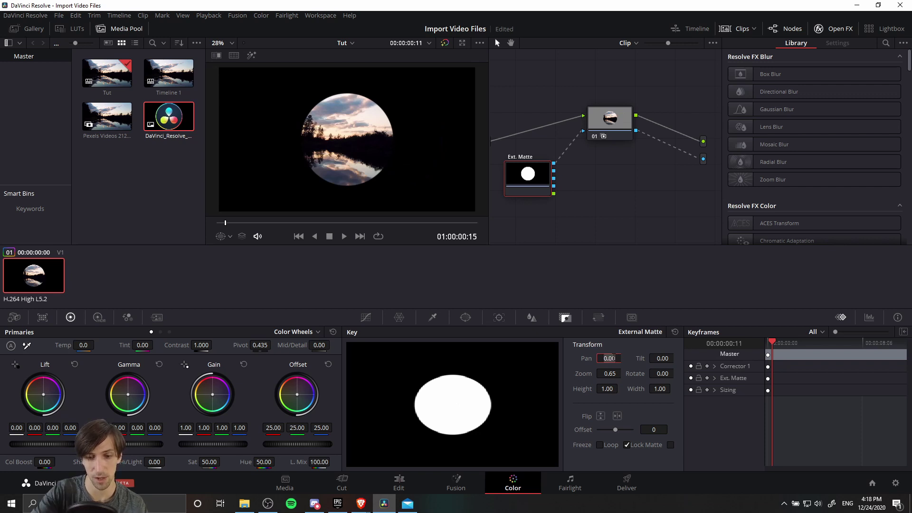
pyautogui.write('-800')
pyautogui.press('Return')
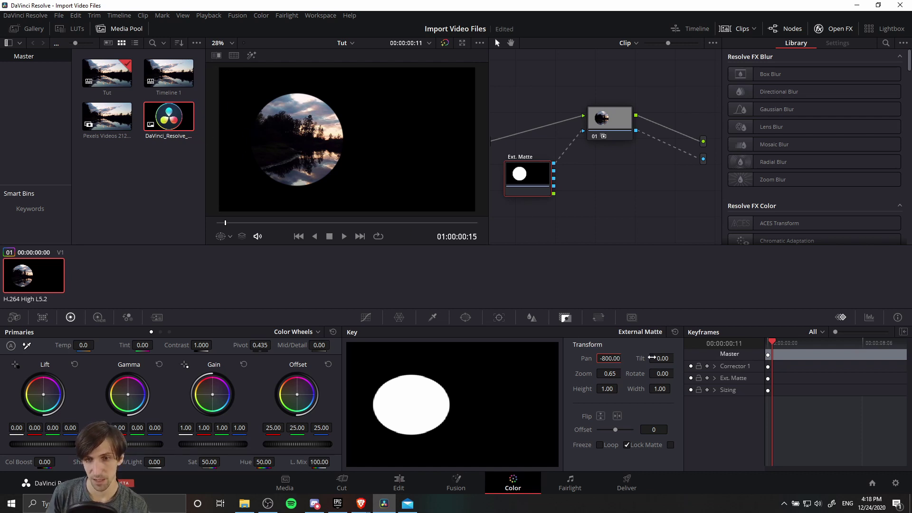
pyautogui.moveTo(658, 360); pyautogui.dragTo(711, 360)
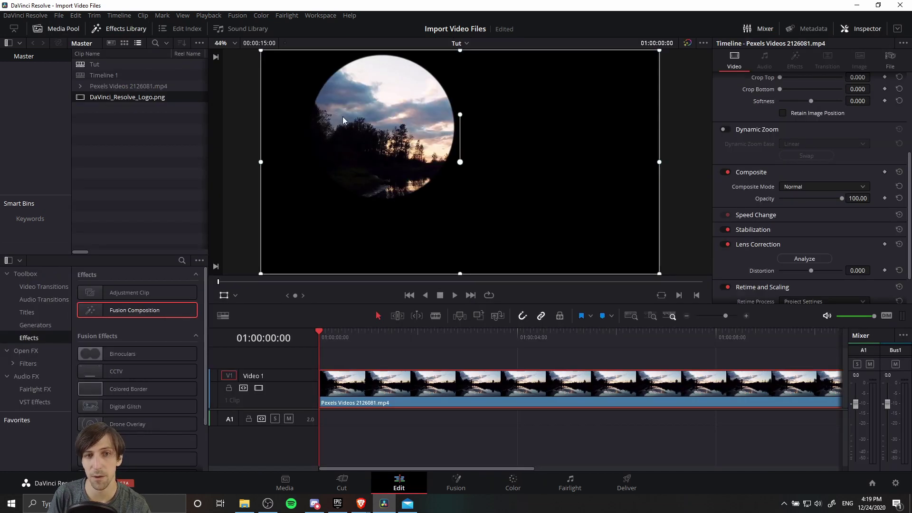
# Play the timeline to preview the circular sunset matte.
pyautogui.click(456, 296)
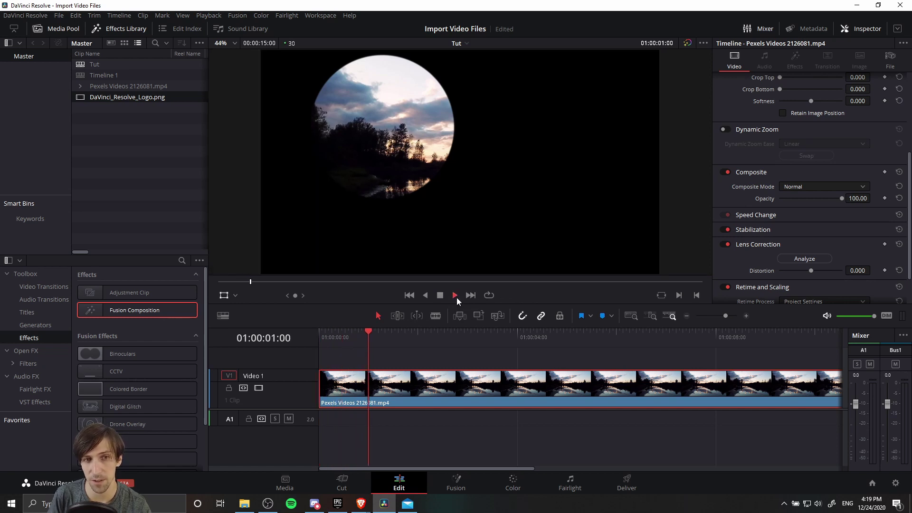
pyautogui.click(440, 295)
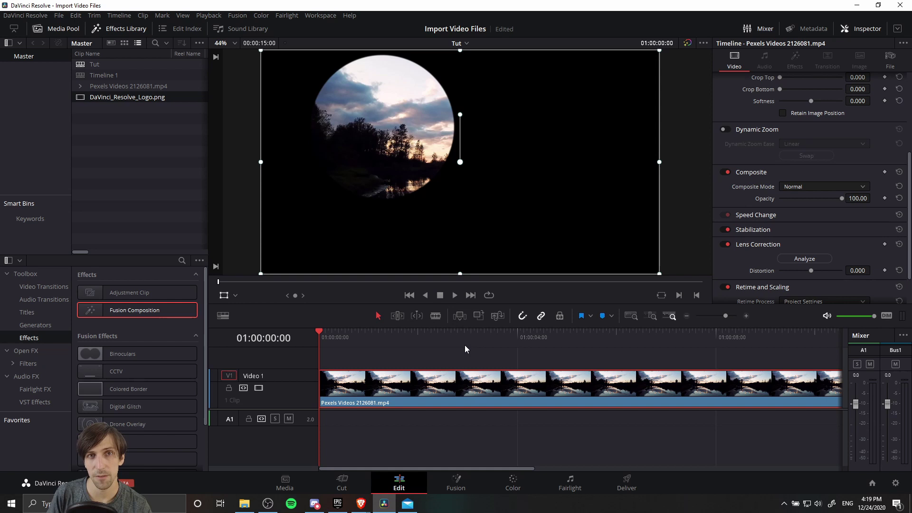
pyautogui.click(455, 296)
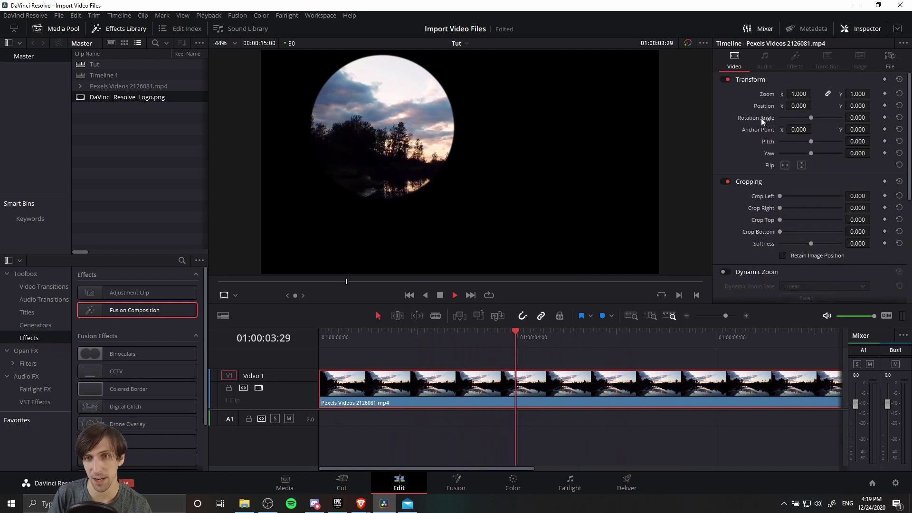
# Set the sunset clip's Transform Position Y to 198.000 in the Inspector.
pyautogui.moveTo(842, 106); pyautogui.dragTo(879, 106)
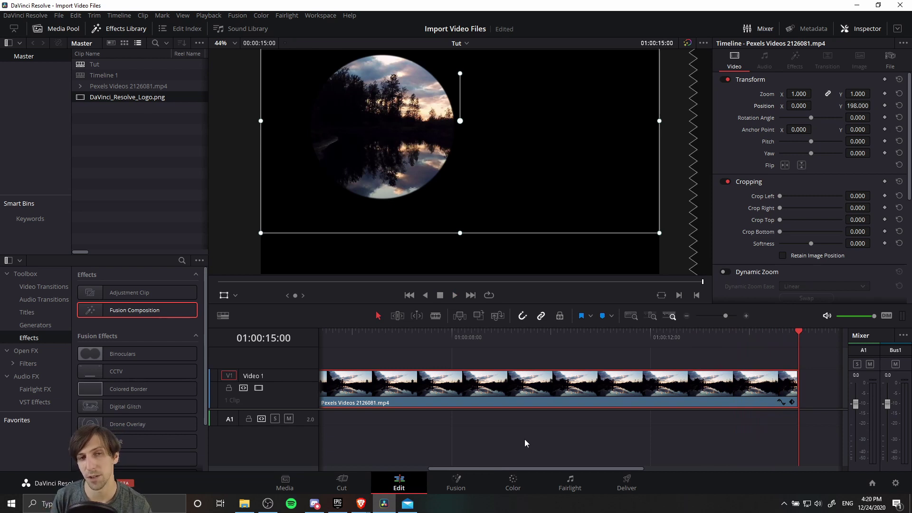
pyautogui.scroll(1, 346, 86)
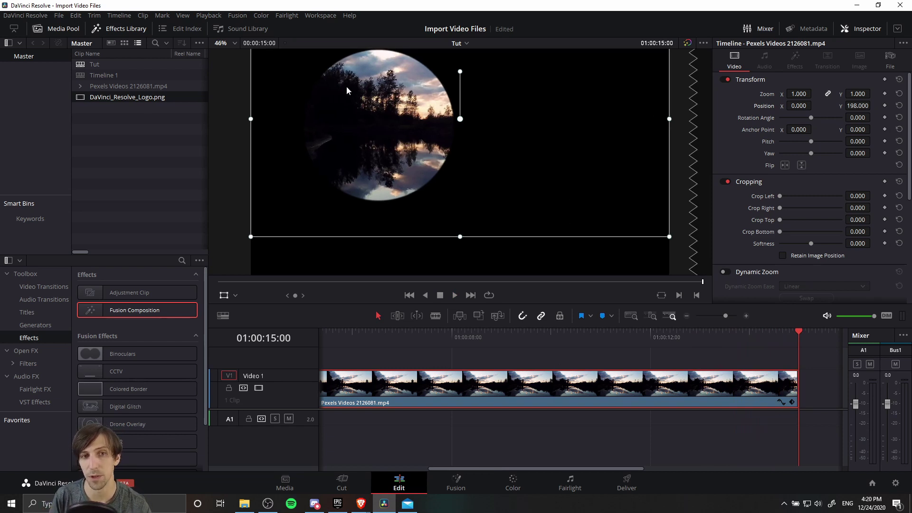
pyautogui.scroll(-2, 696, 200)
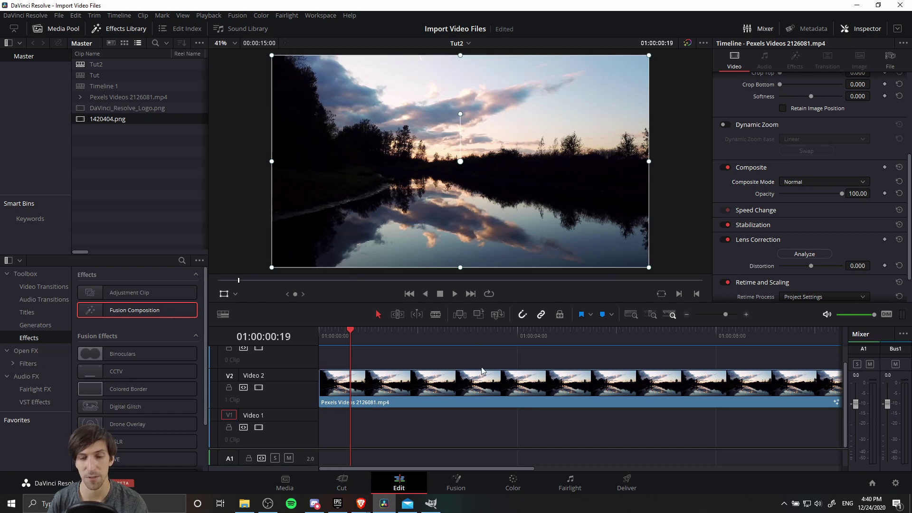
# In GIMP, open the dog silhouette 1420404.png from the Desktop.
pyautogui.click(431, 503)
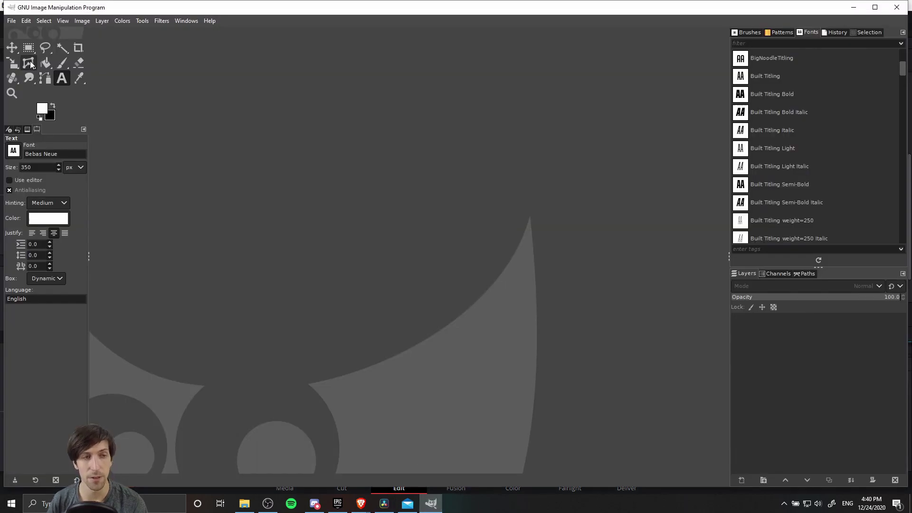
pyautogui.hotkey('ctrl', 'o')
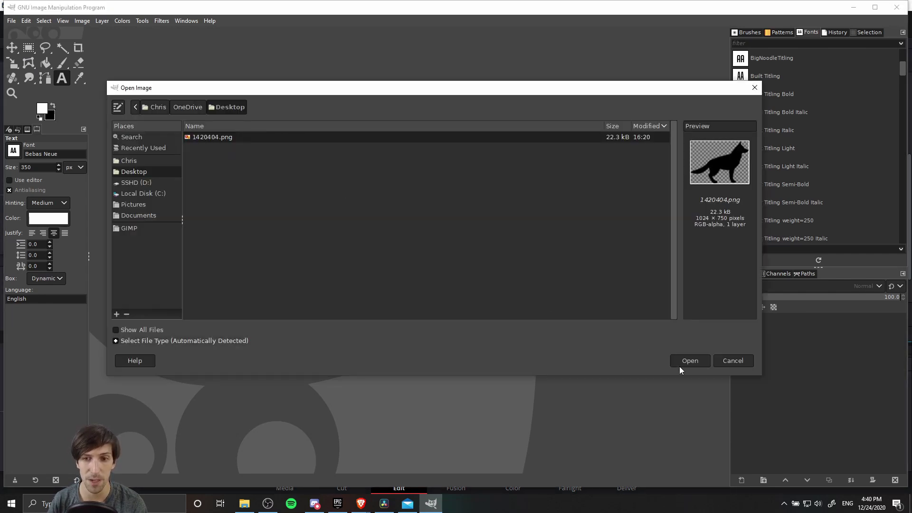
pyautogui.click(695, 363)
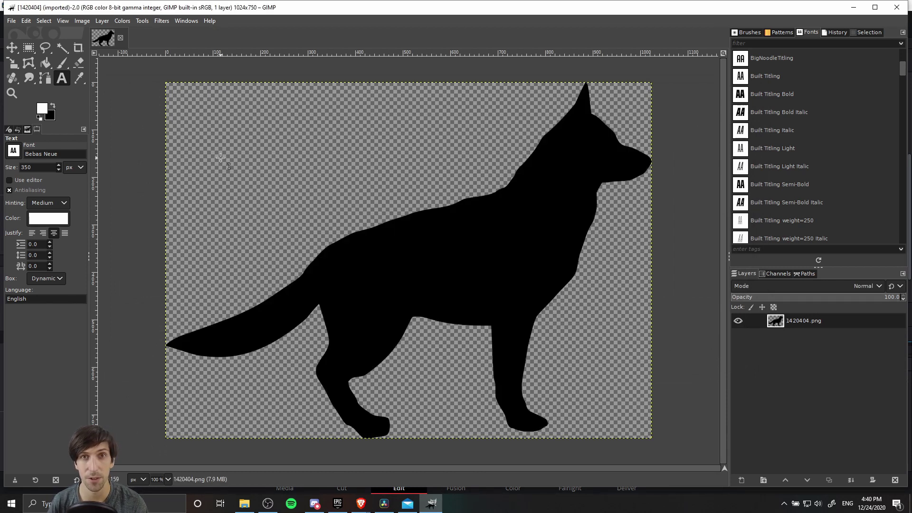
pyautogui.hotkey('shift', 'b')
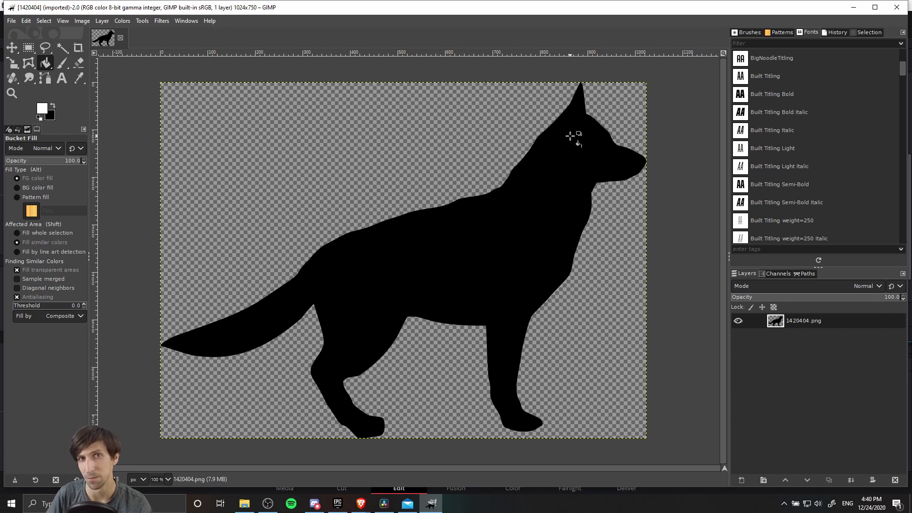
# Bucket-fill the black dog silhouette with white.
pyautogui.click(571, 136)
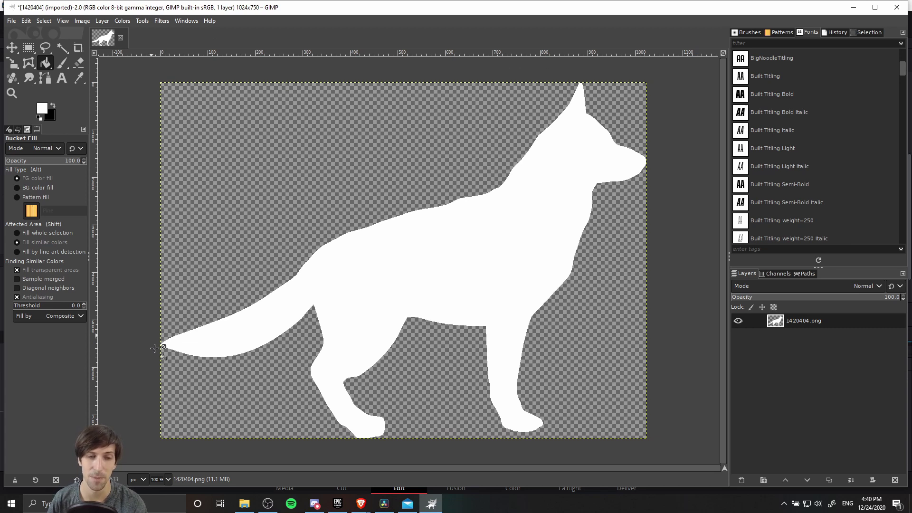
pyautogui.hotkey('ctrl', 'z')
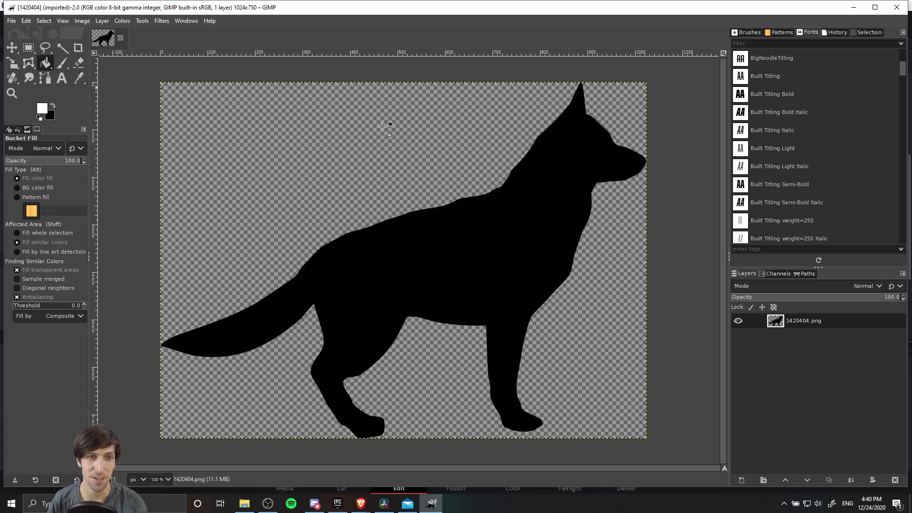
pyautogui.click(564, 241)
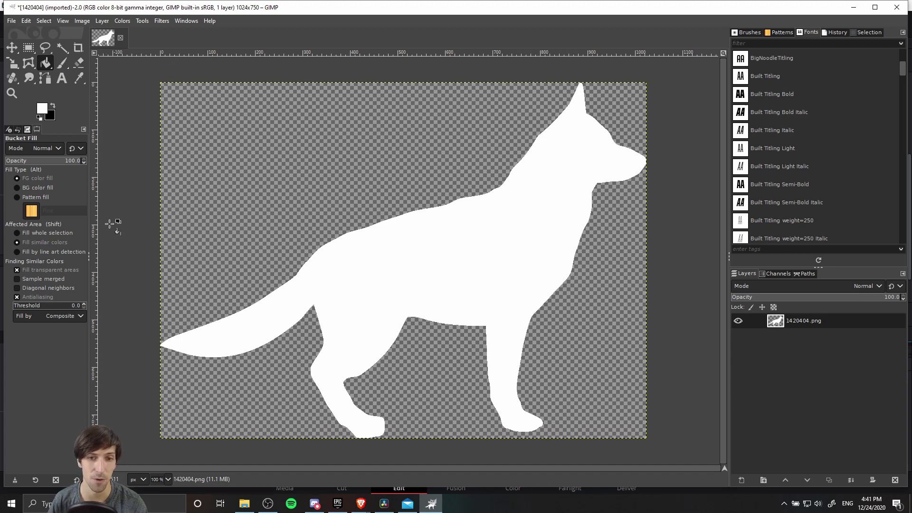
# Export the image as wolf.png and bring it into Resolve's media pool.
pyautogui.click(11, 21)
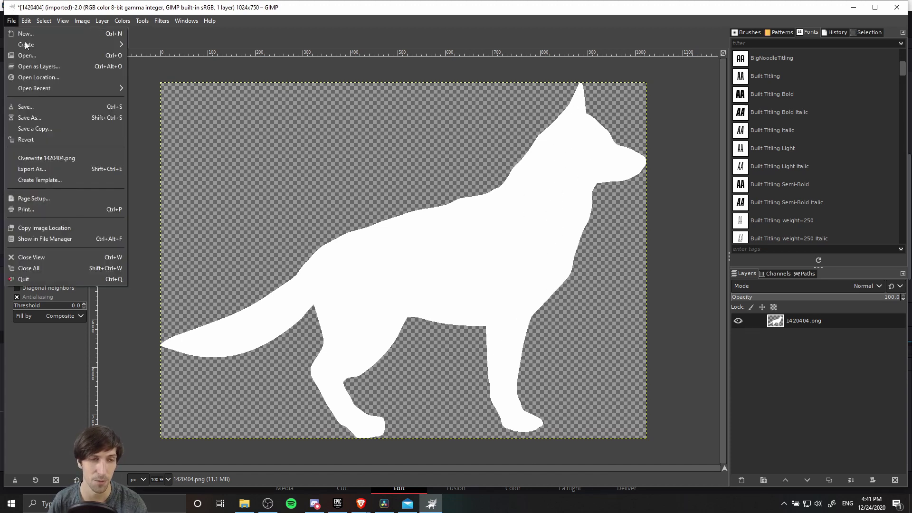
pyautogui.click(65, 169)
pyautogui.write('wolf')
pyautogui.press('Return')
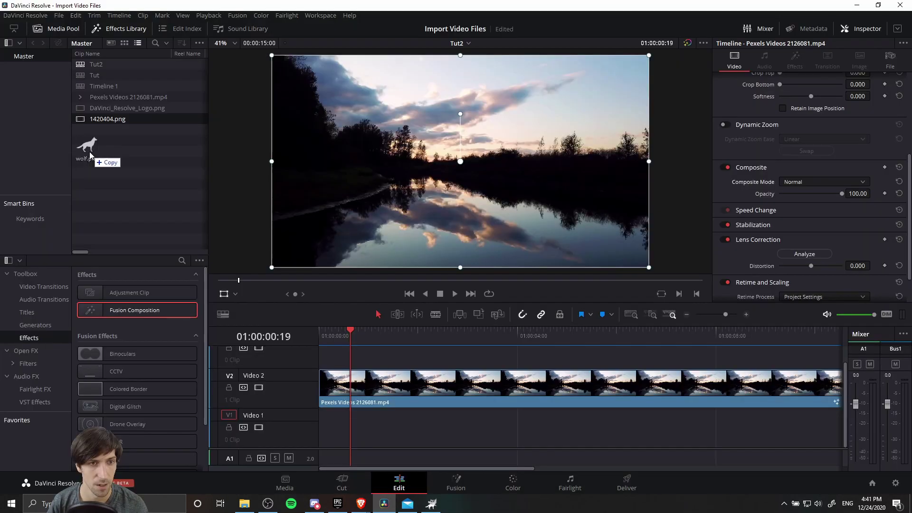
pyautogui.moveTo(95, 148); pyautogui.dragTo(114, 152)
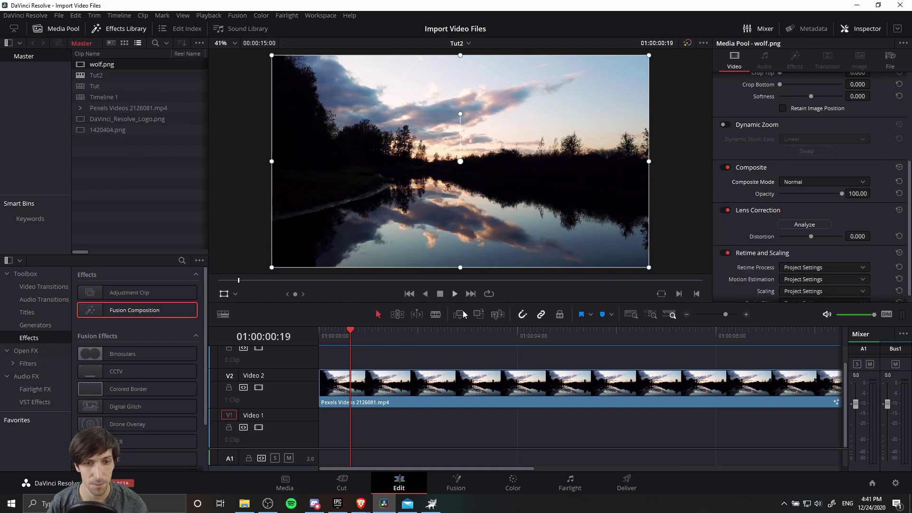
# Place wolf.png on Video 1 below the sunset clip and disable track V2 to preview it.
pyautogui.click(377, 402)
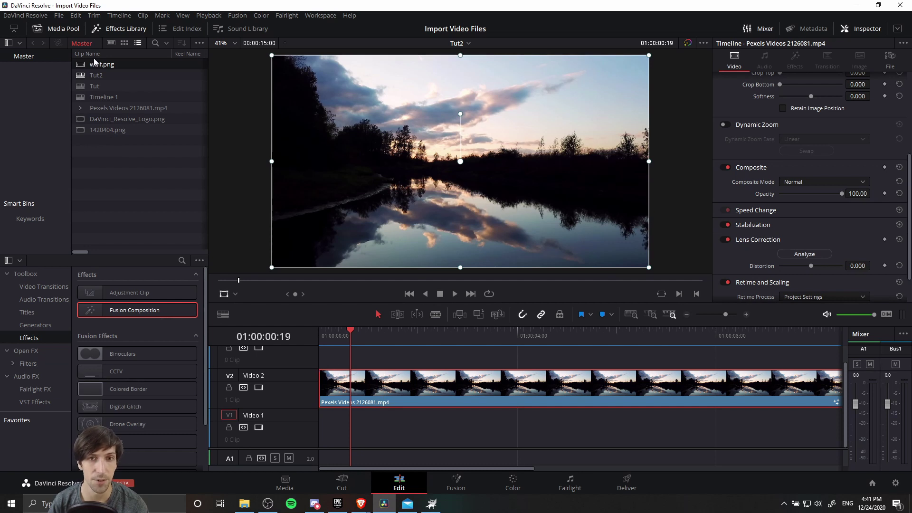
pyautogui.moveTo(93, 65); pyautogui.dragTo(328, 429)
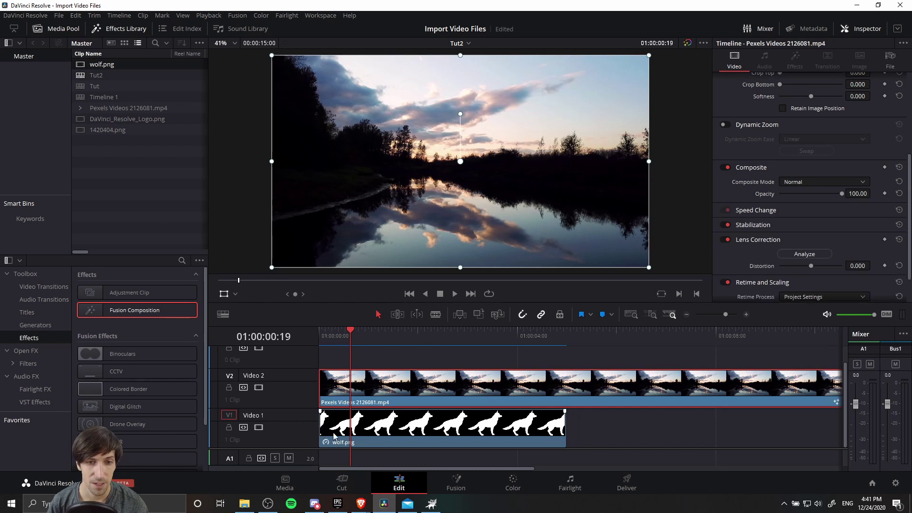
pyautogui.click(258, 388)
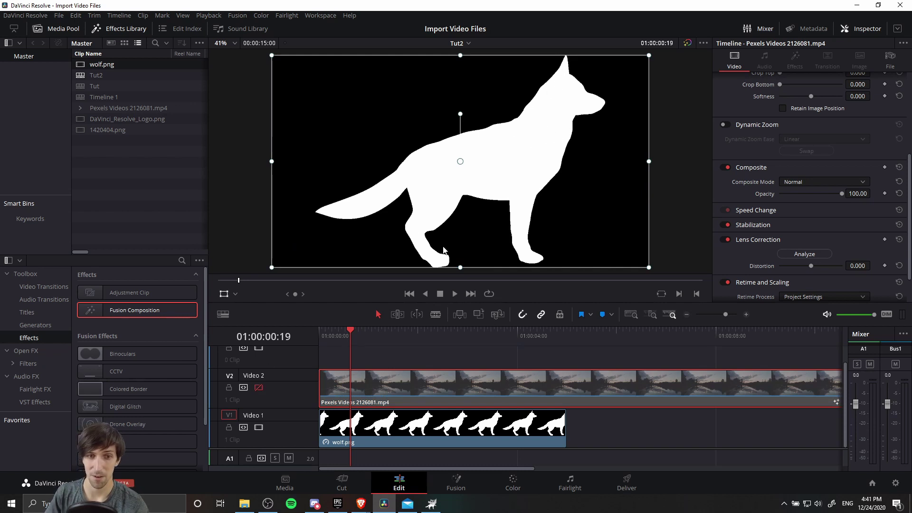
# Re-enable track V2 and set the sunset clip's Composite Mode to Multiply.
pyautogui.click(258, 387)
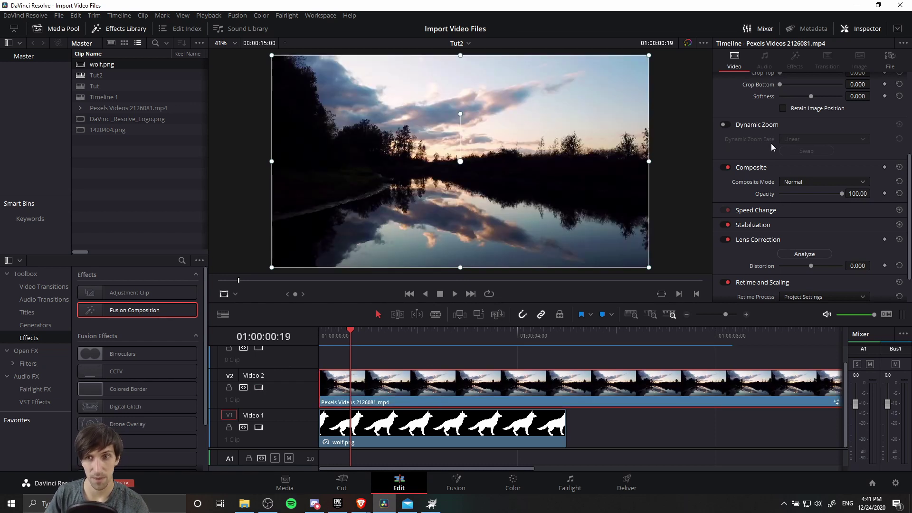
pyautogui.scroll(2, 758, 146)
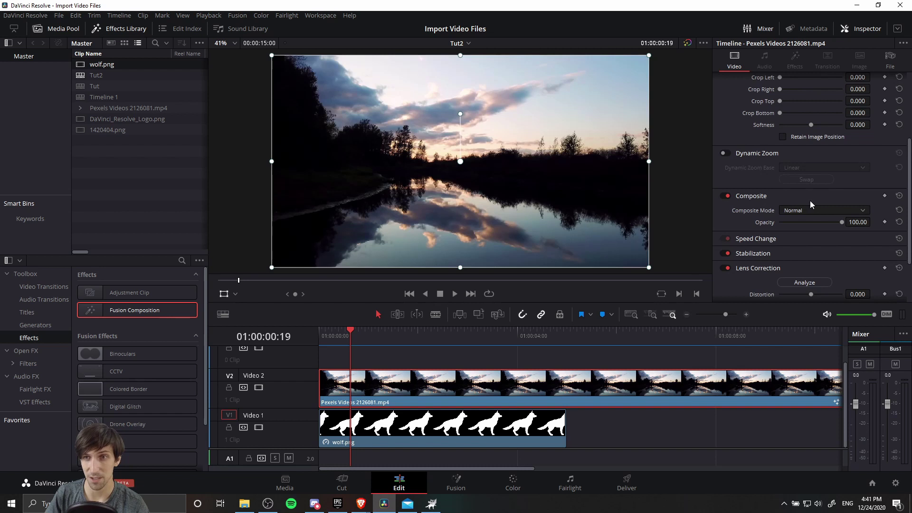
pyautogui.scroll(-2, 811, 208)
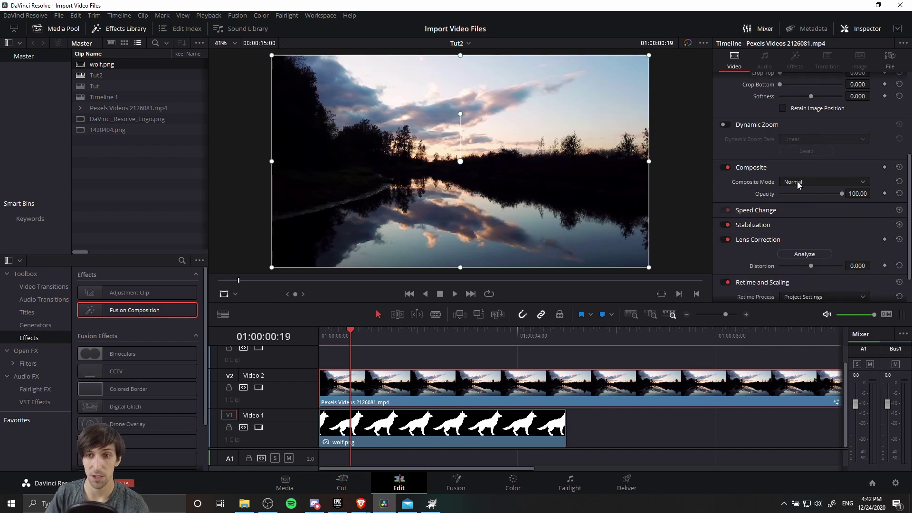
pyautogui.click(798, 183)
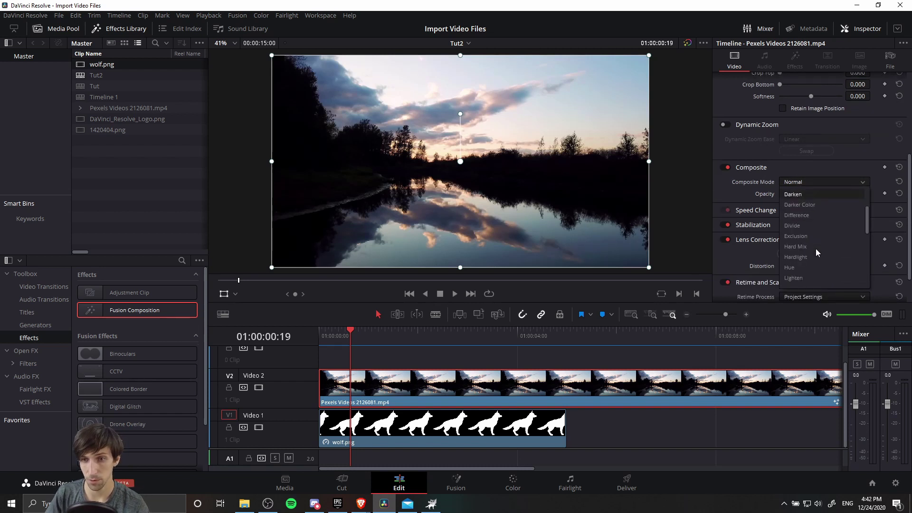
pyautogui.scroll(-2, 801, 256)
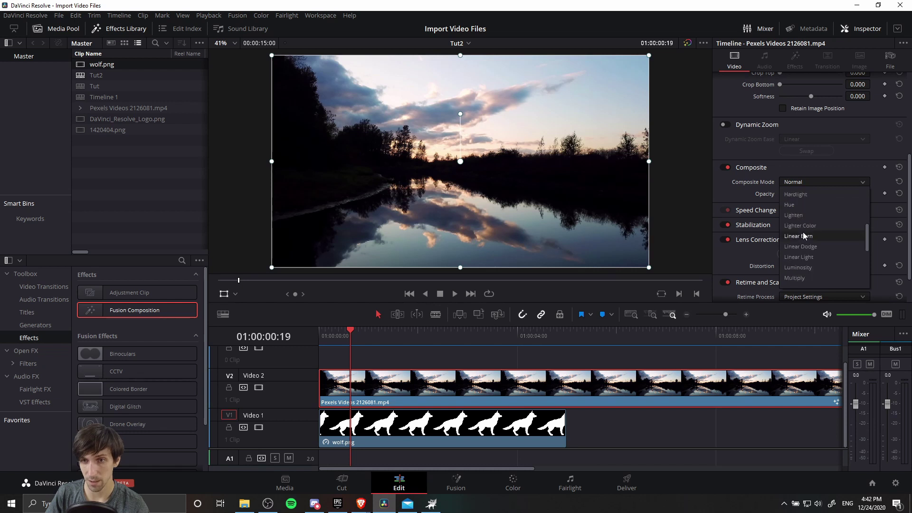
pyautogui.scroll(-1, 803, 238)
pyautogui.click(803, 245)
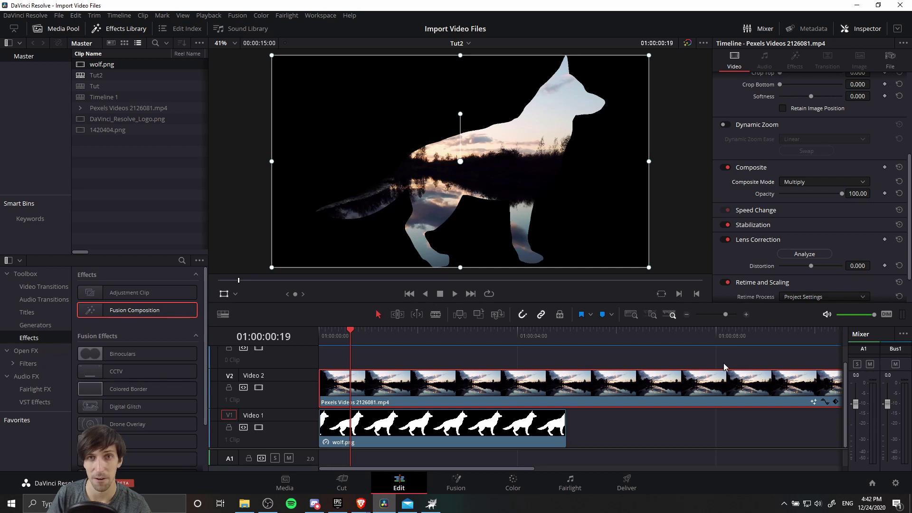
# Select wolf.png and set its Zoom to 0.740.
pyautogui.click(537, 437)
pyautogui.scroll(5, 738, 191)
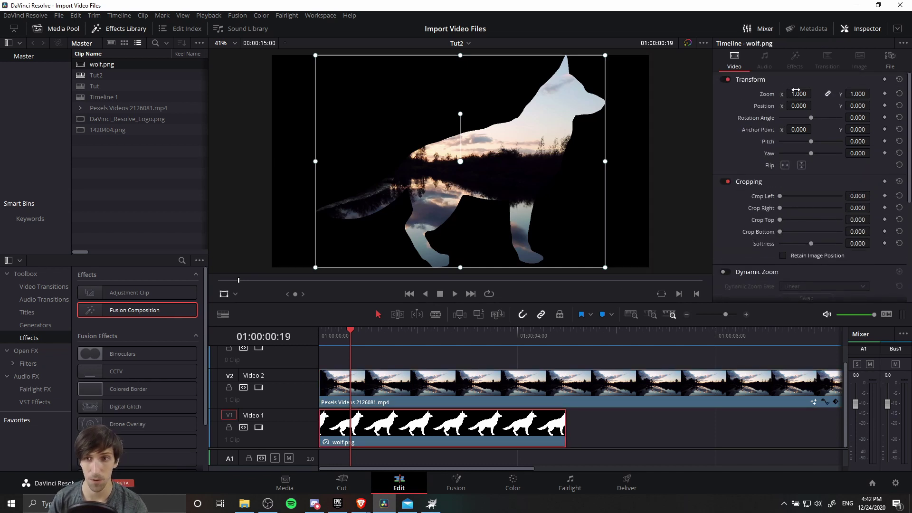
pyautogui.moveTo(798, 94); pyautogui.dragTo(757, 99)
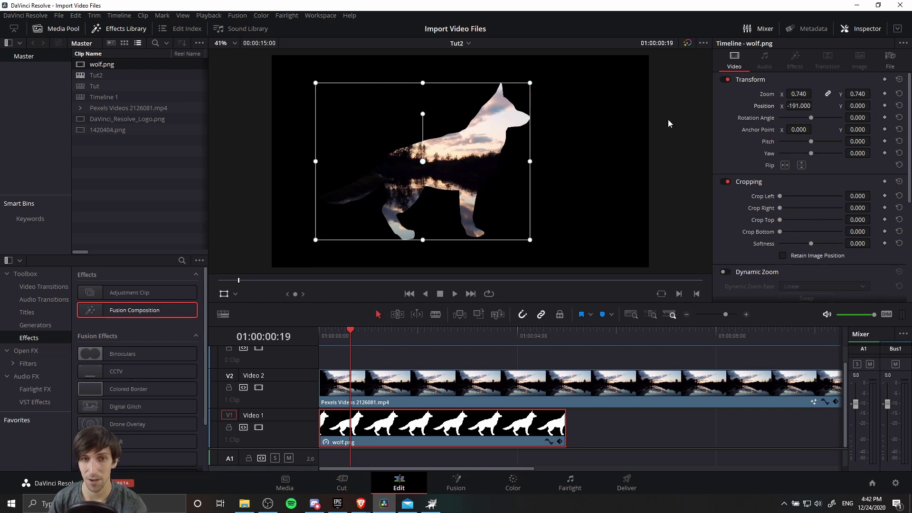
# Keyframe the wolf's Position at 00:00, then at 03:00 move it to X 8, Y 60.
pyautogui.click(318, 339)
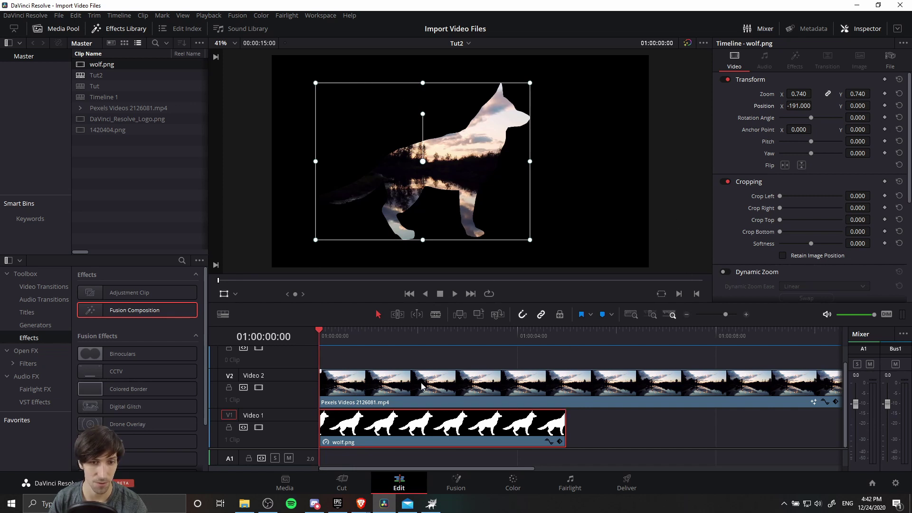
pyautogui.click(885, 105)
pyautogui.click(480, 330)
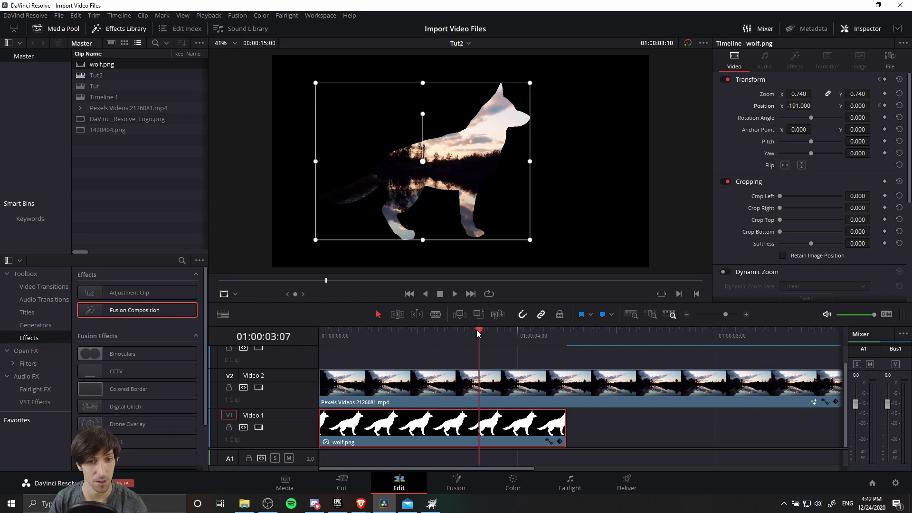
pyautogui.click(469, 332)
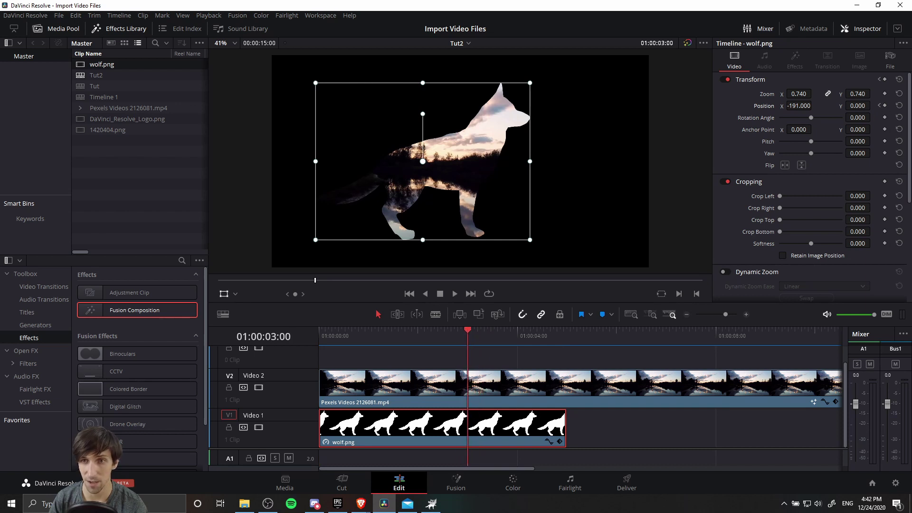
pyautogui.moveTo(862, 107); pyautogui.dragTo(868, 107)
pyautogui.moveTo(796, 107); pyautogui.dragTo(815, 106)
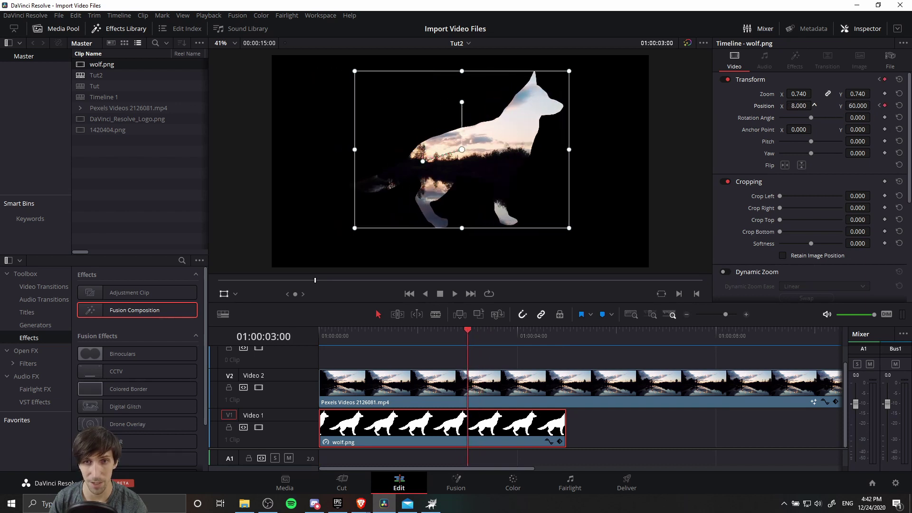
# Play the wolf animation back from the start of the timeline.
pyautogui.press('Home')
pyautogui.click(456, 294)
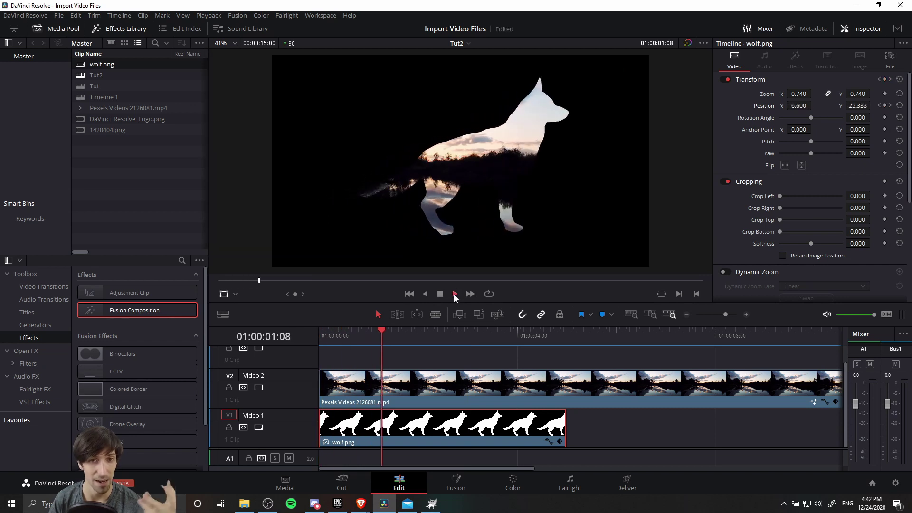
pyautogui.click(392, 105)
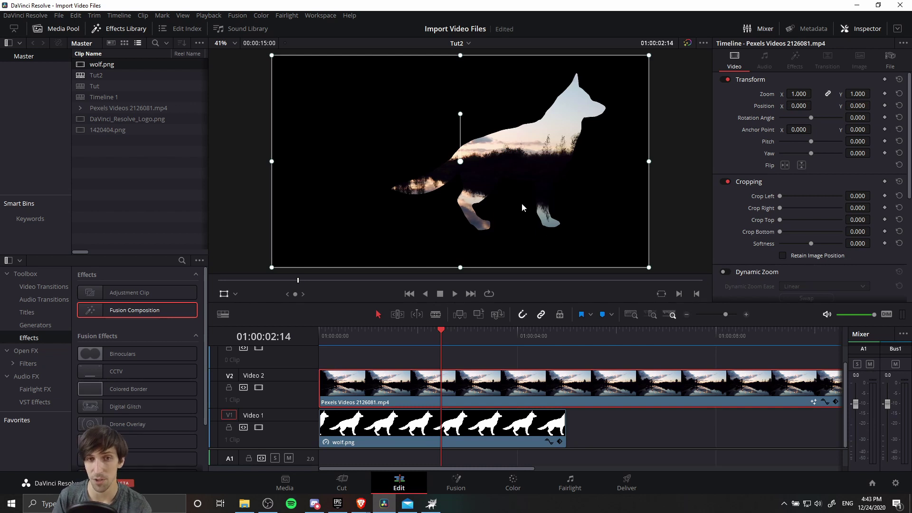
# Drag the sunset footage to Position X 446, Y 12 so sky and treeline sit under the wolf.
pyautogui.moveTo(533, 144)
pyautogui.mouseDown()
pyautogui.moveTo(533, 173)
pyautogui.moveTo(533, 162)
pyautogui.mouseUp()
pyautogui.moveTo(874, 106); pyautogui.dragTo(857, 106)
pyautogui.moveTo(798, 106); pyautogui.dragTo(831, 110)
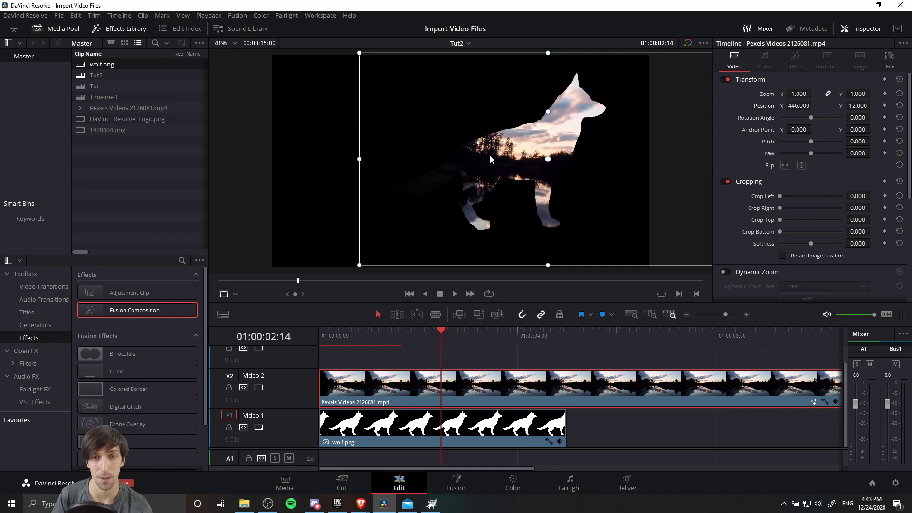
# Play the composite back from the timeline start to check the moving wolf silhouette.
pyautogui.press('Home')
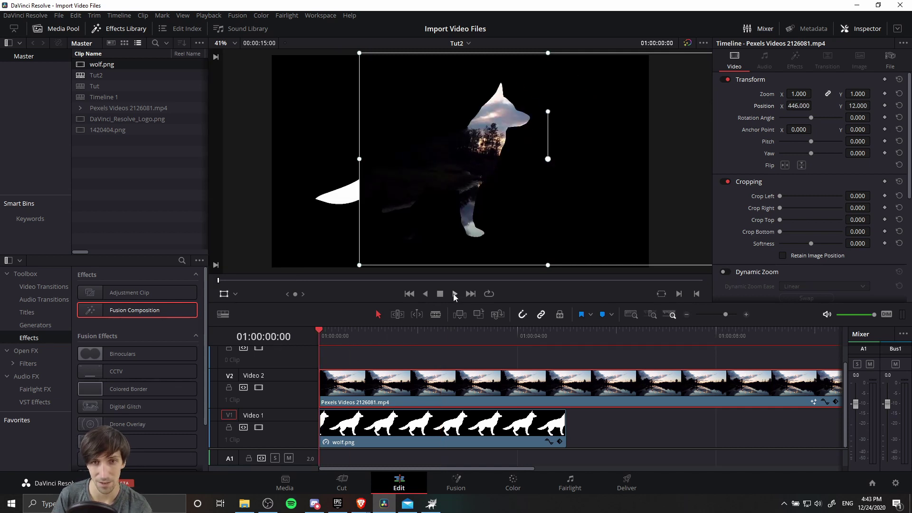
pyautogui.click(455, 293)
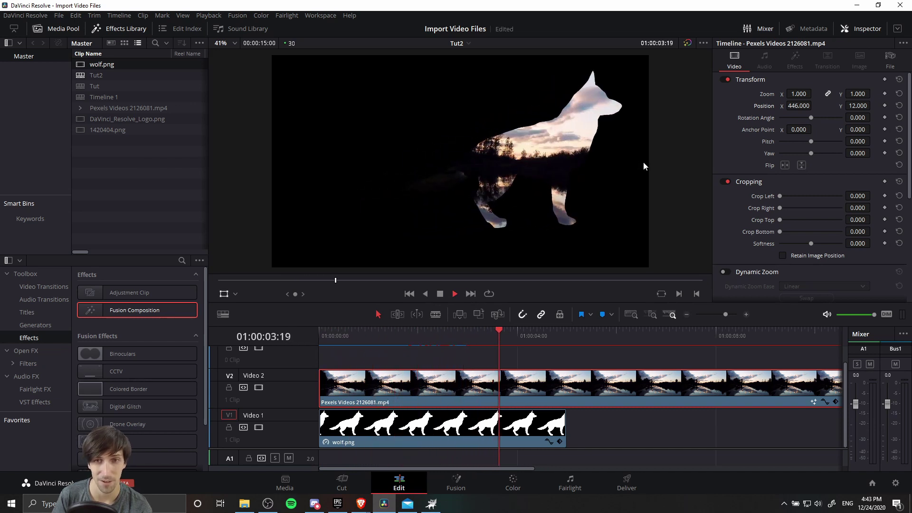
pyautogui.press('space')
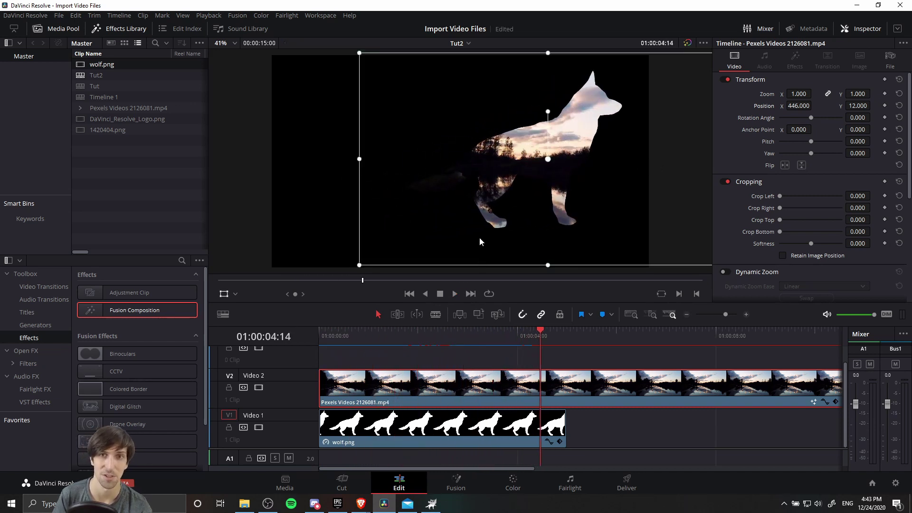